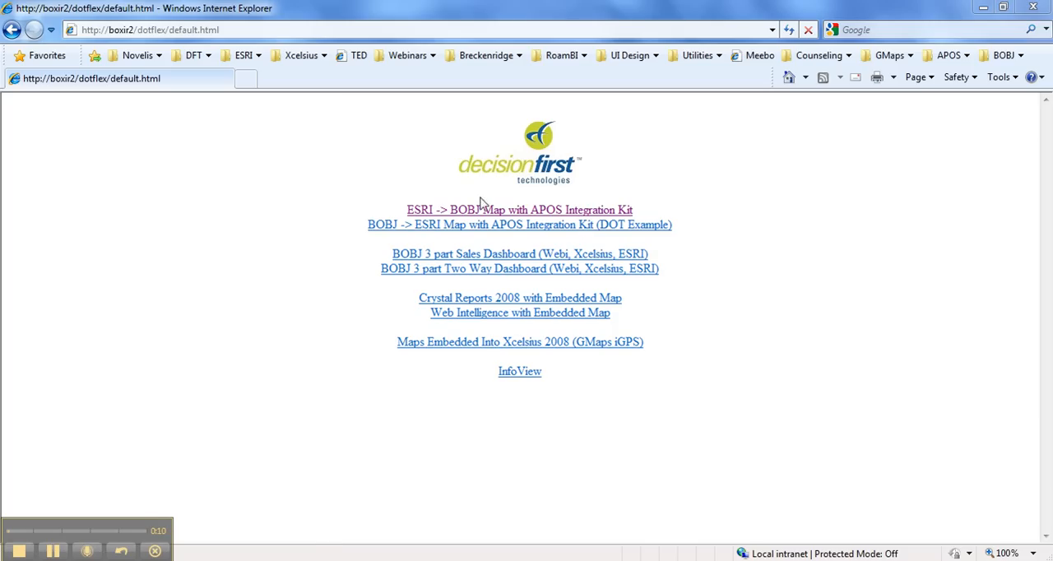
- Load the Office Location Report showing nine offices, state counts, pie chart and office map
click(495, 317)
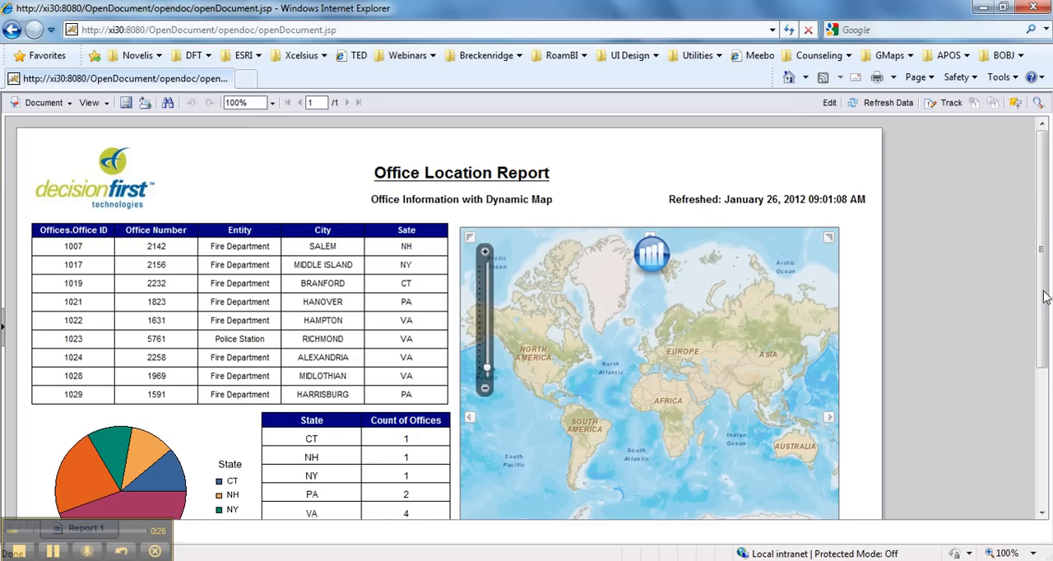
mouse_move(1043, 325)
mouse_down()
mouse_move(1045, 385)
mouse_move(1043, 372)
mouse_up()
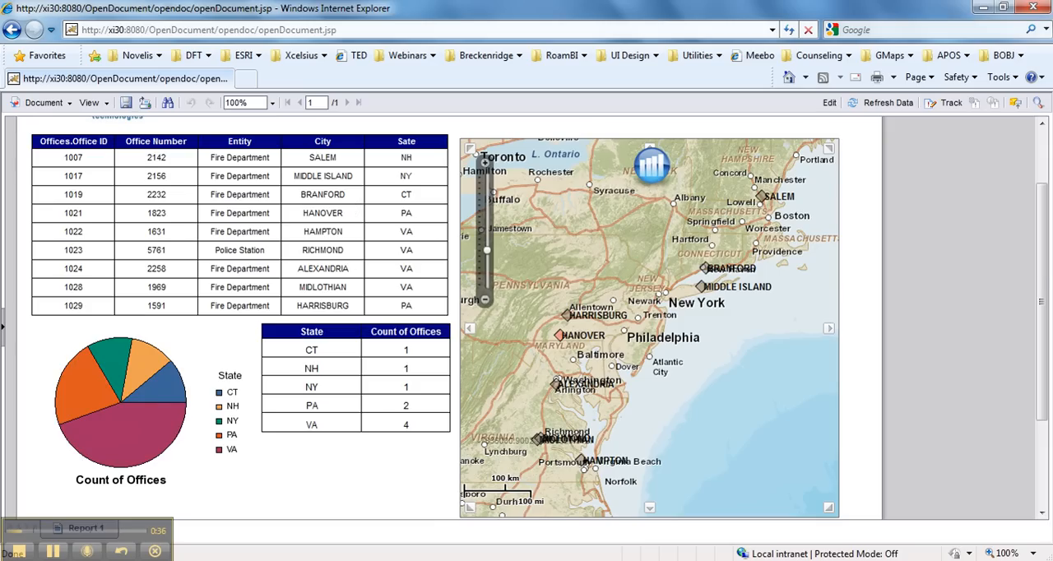
drag(1045, 270, 1044, 371)
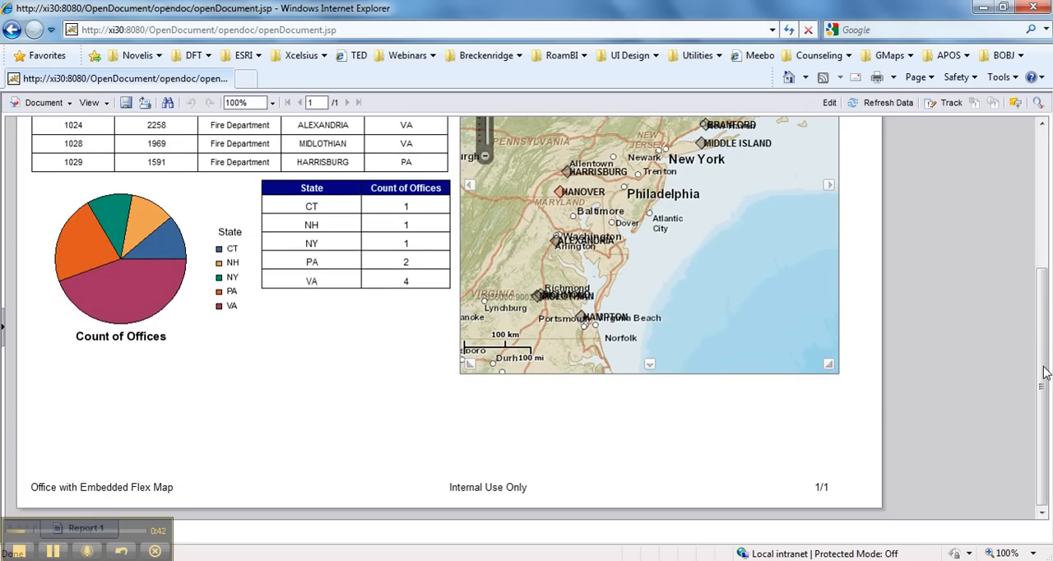
drag(1045, 372, 1047, 294)
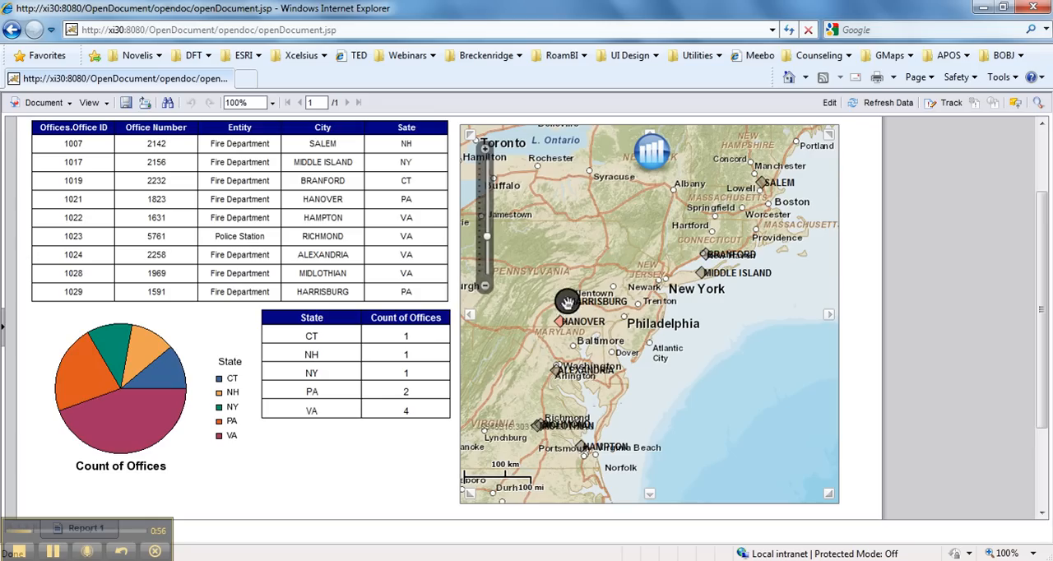
- Zoom-box the map onto Harrisburg/Hanover, then to street level, and inspect the Harrisburg marker
click(559, 322)
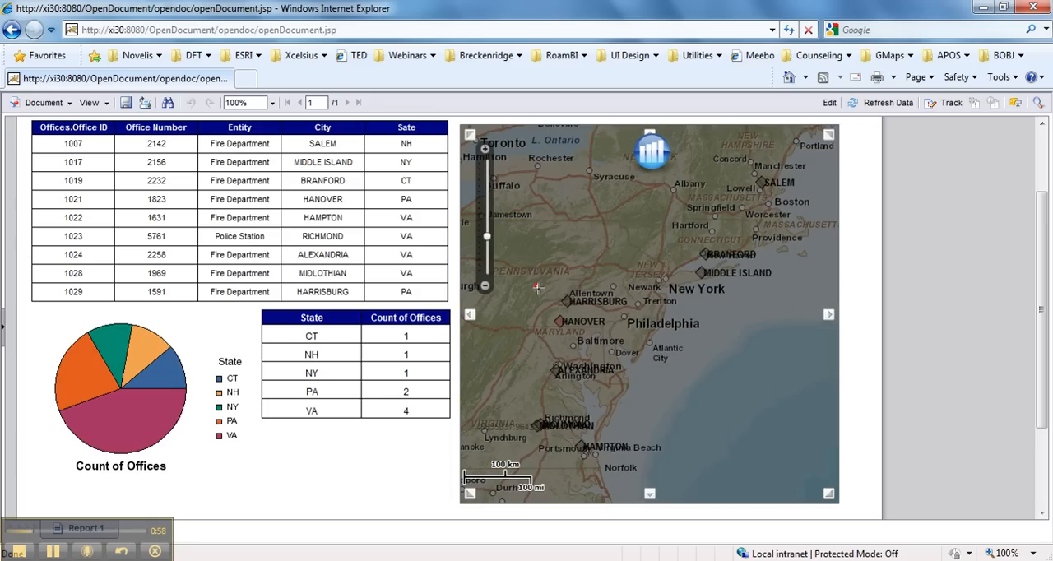
drag(538, 288, 604, 351)
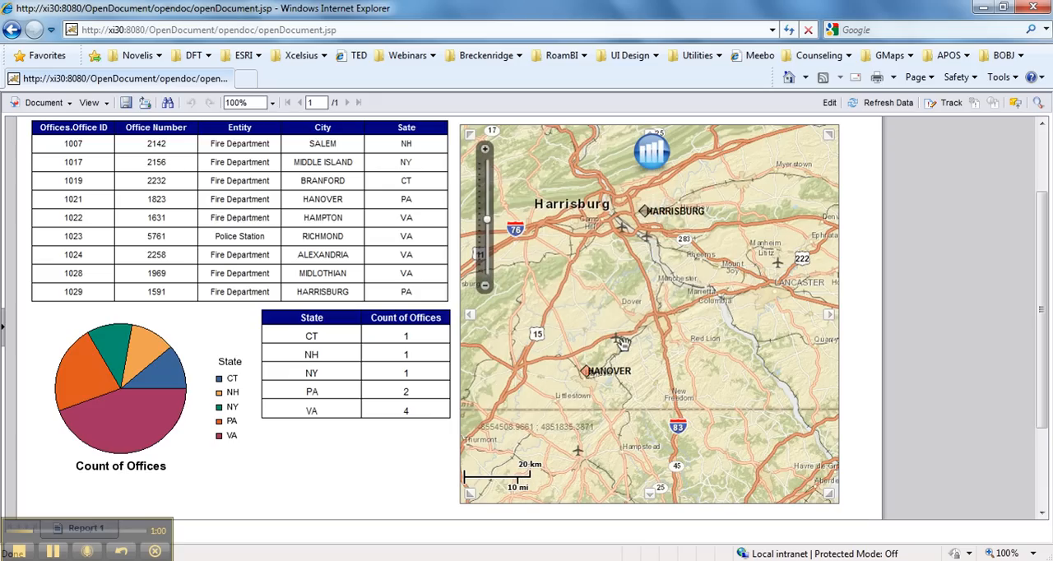
scroll(622, 198, up, 5)
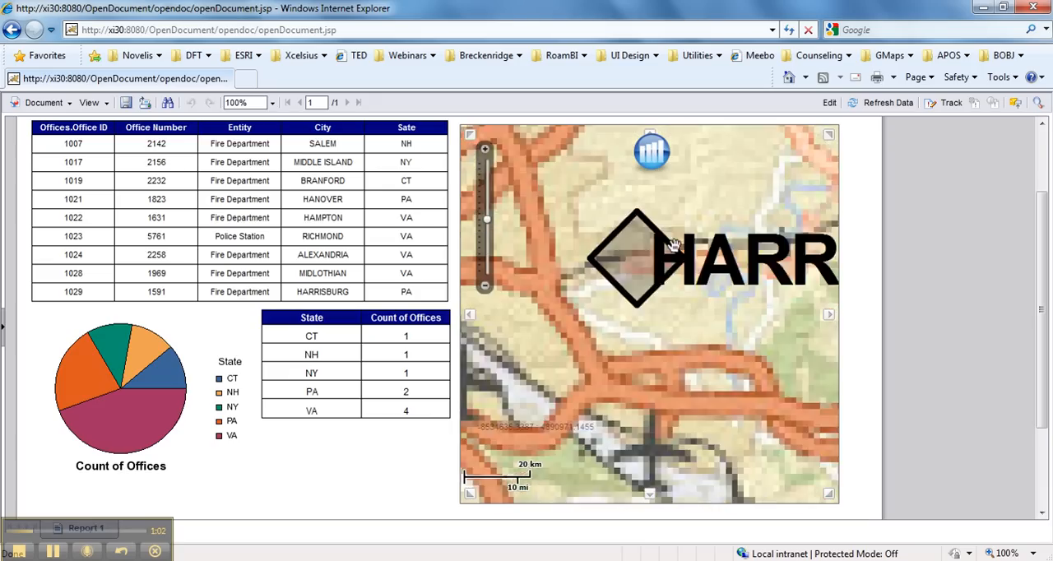
drag(600, 236, 682, 293)
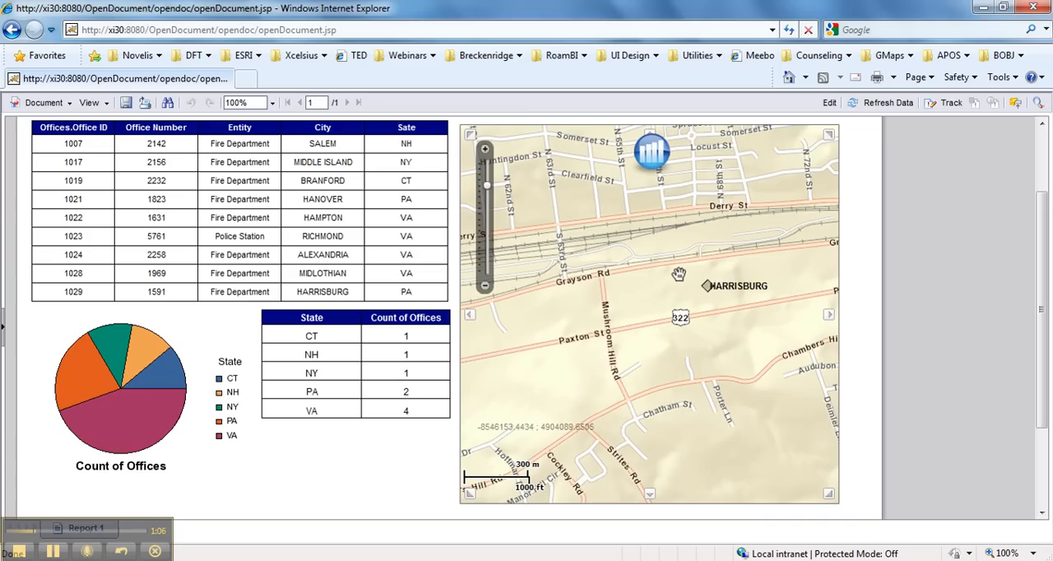
click(708, 285)
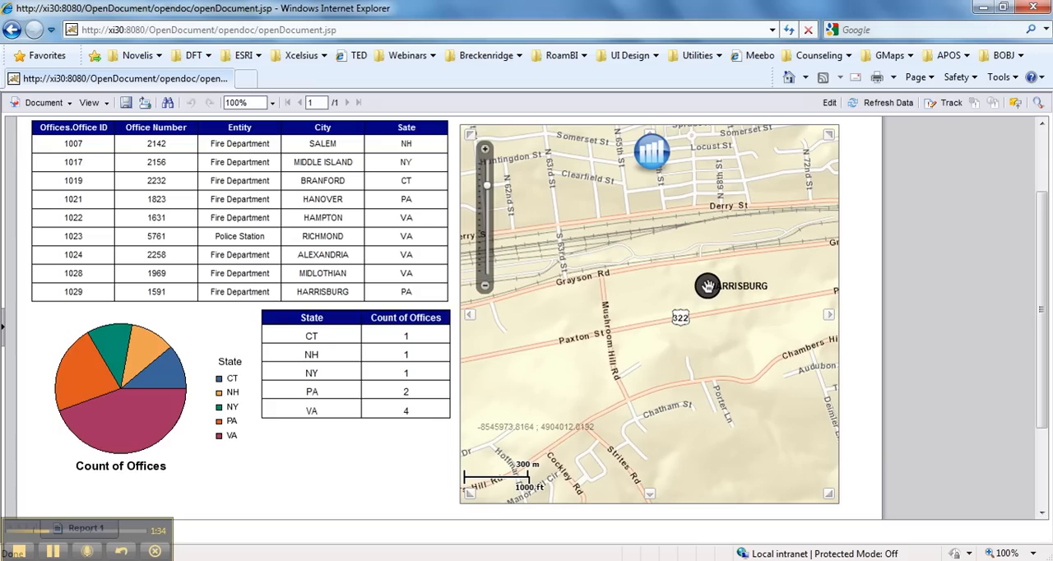
drag(1043, 238, 1049, 167)
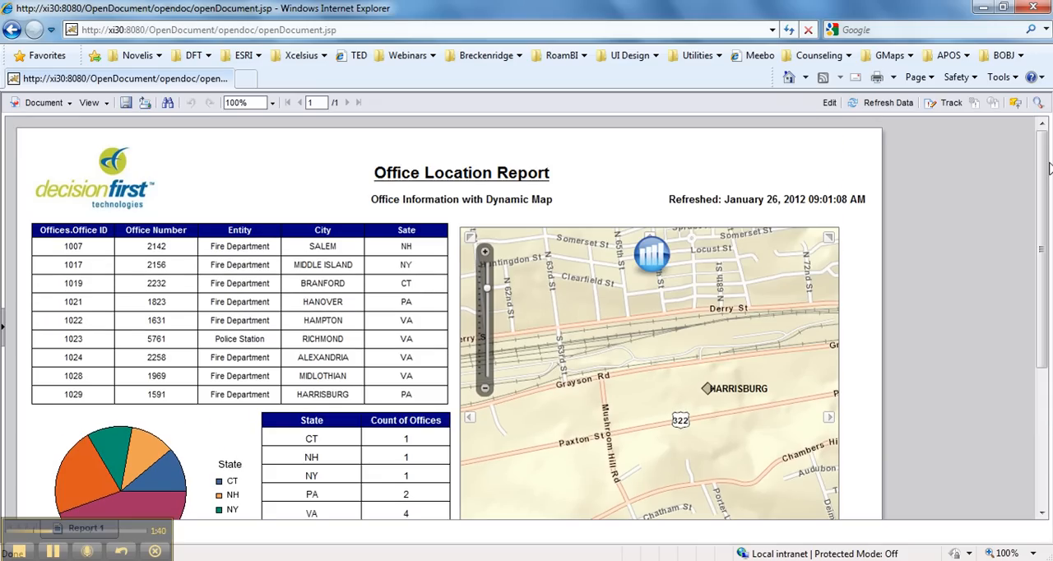
- Refresh data with offices 1024, 1023, 1007 and 1022 removed from the prompt, leaving five offices
click(888, 103)
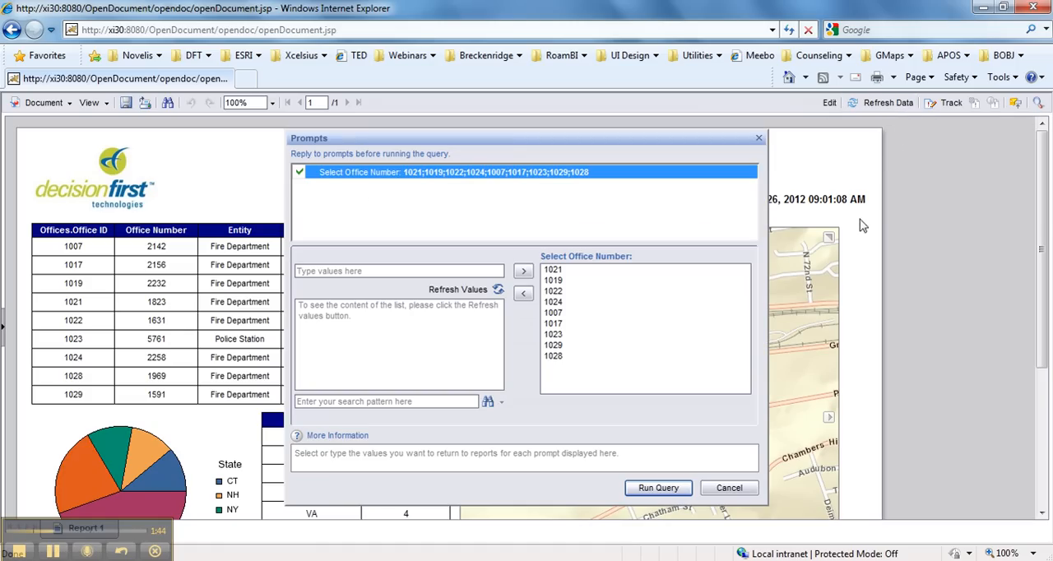
click(556, 302)
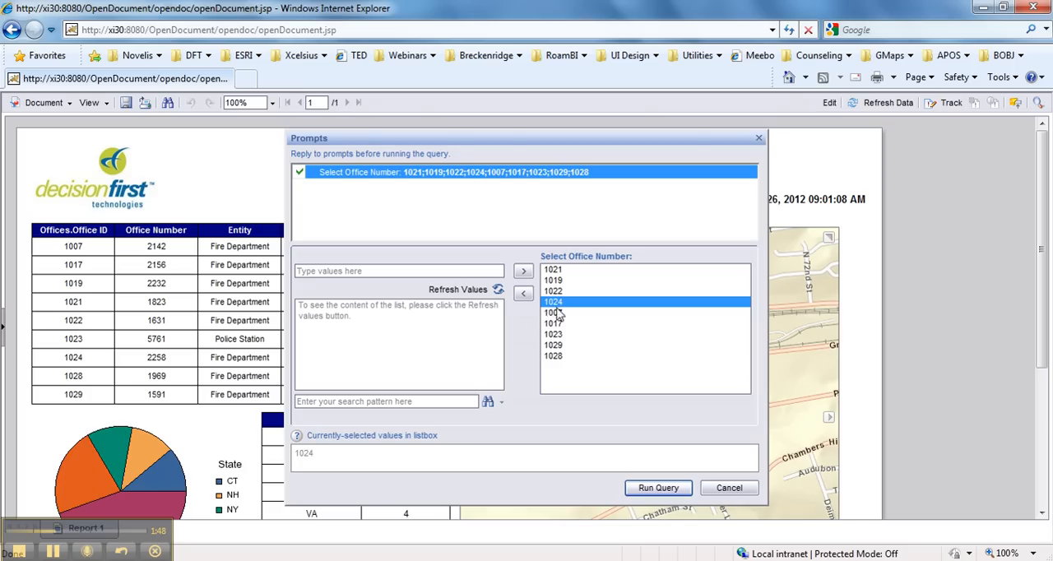
click(523, 293)
click(572, 324)
click(523, 293)
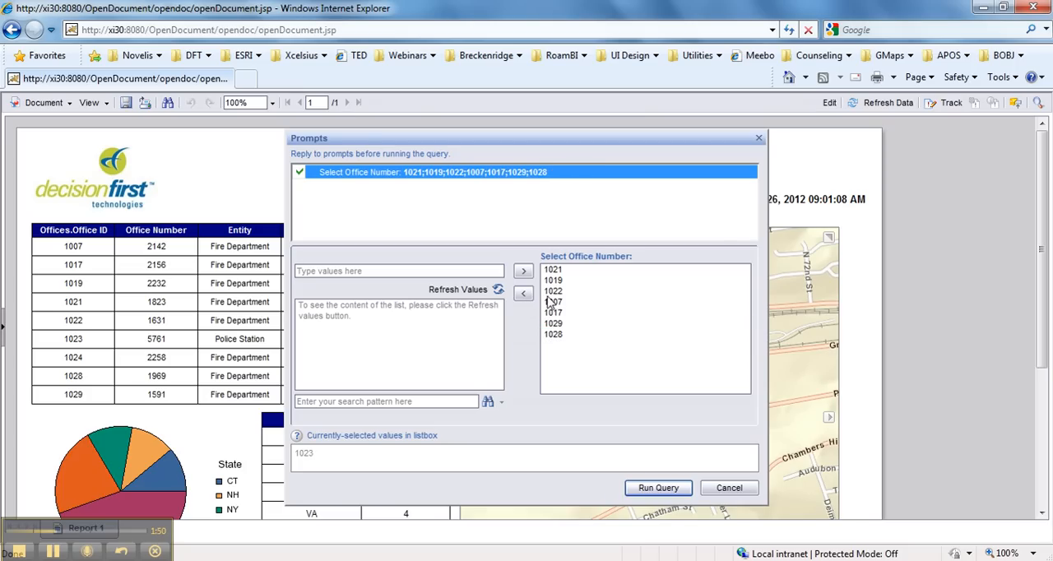
click(524, 293)
click(553, 292)
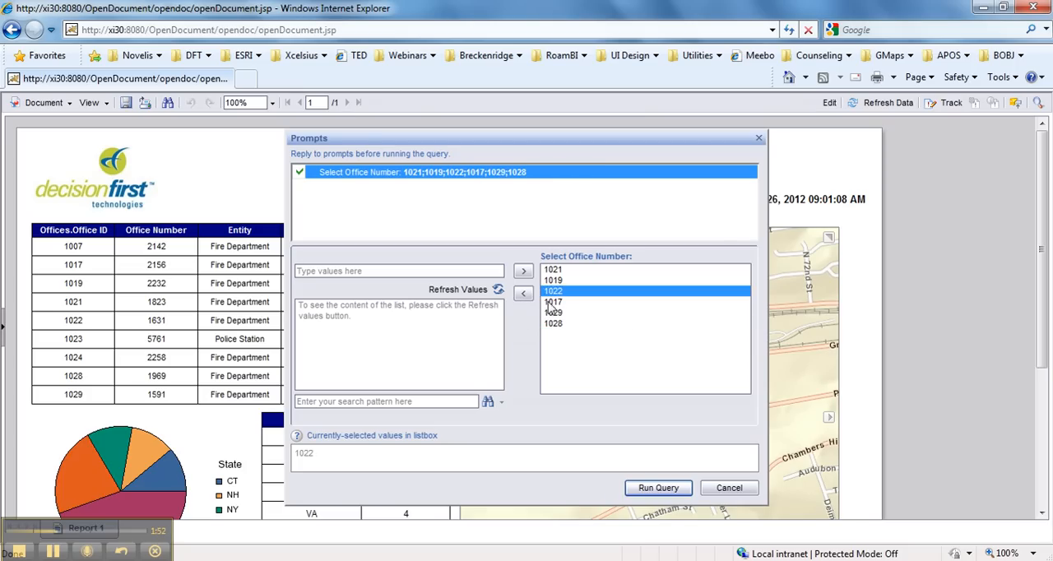
click(524, 293)
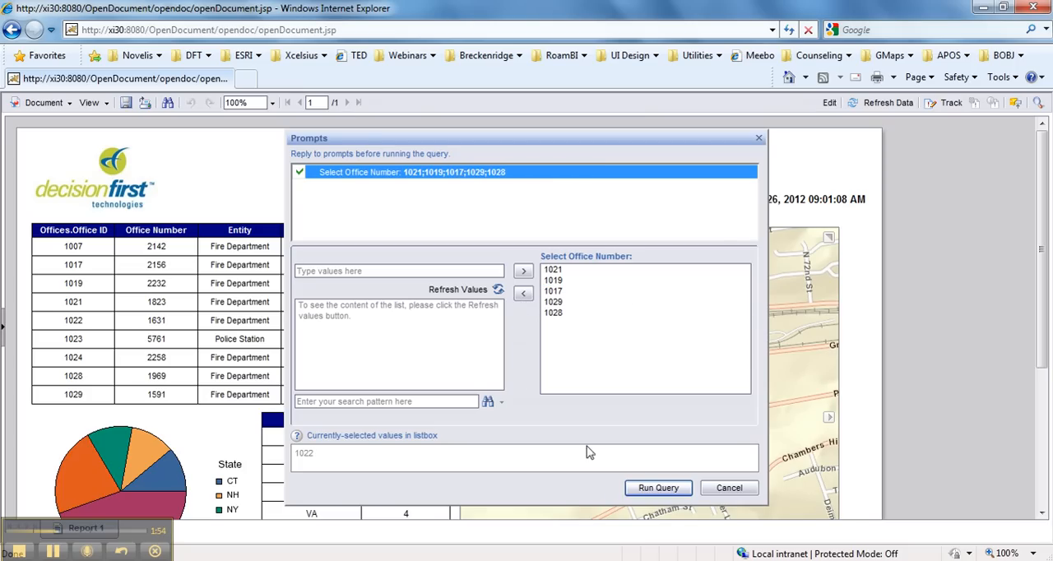
click(658, 488)
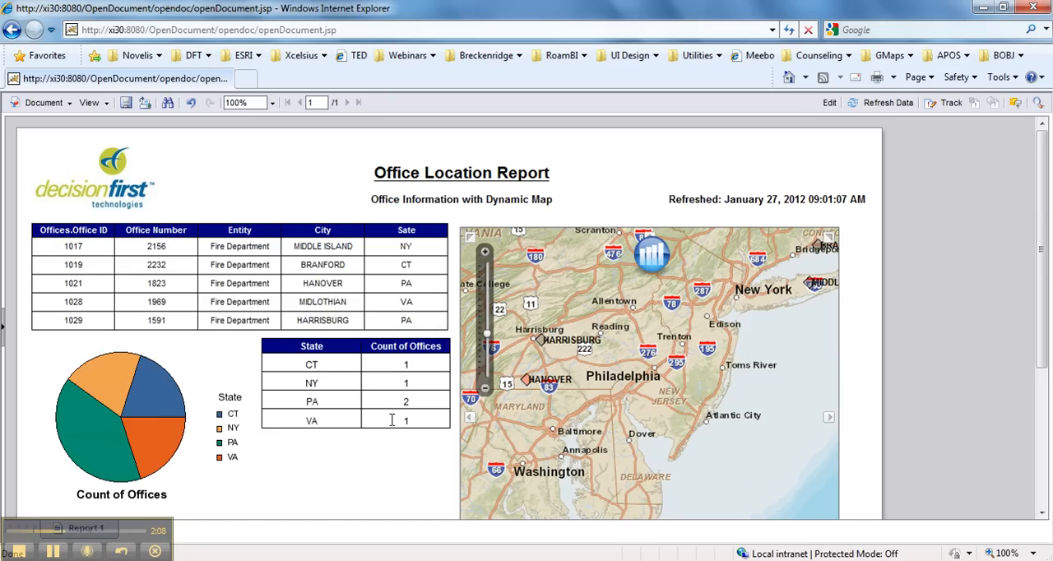
scroll(395, 420, down, 1)
scroll(390, 425, down, 1)
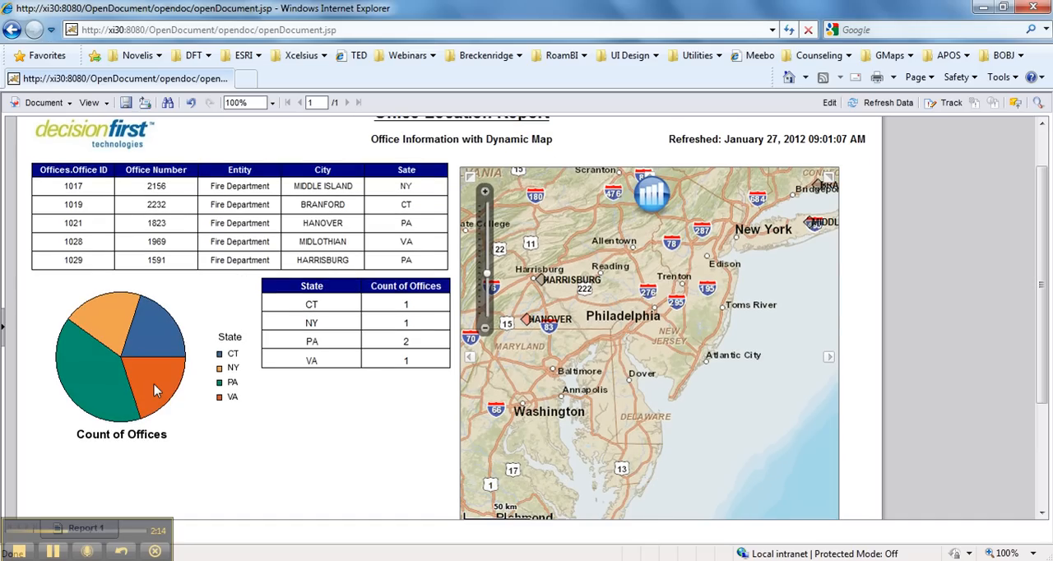
scroll(358, 402, down, 1)
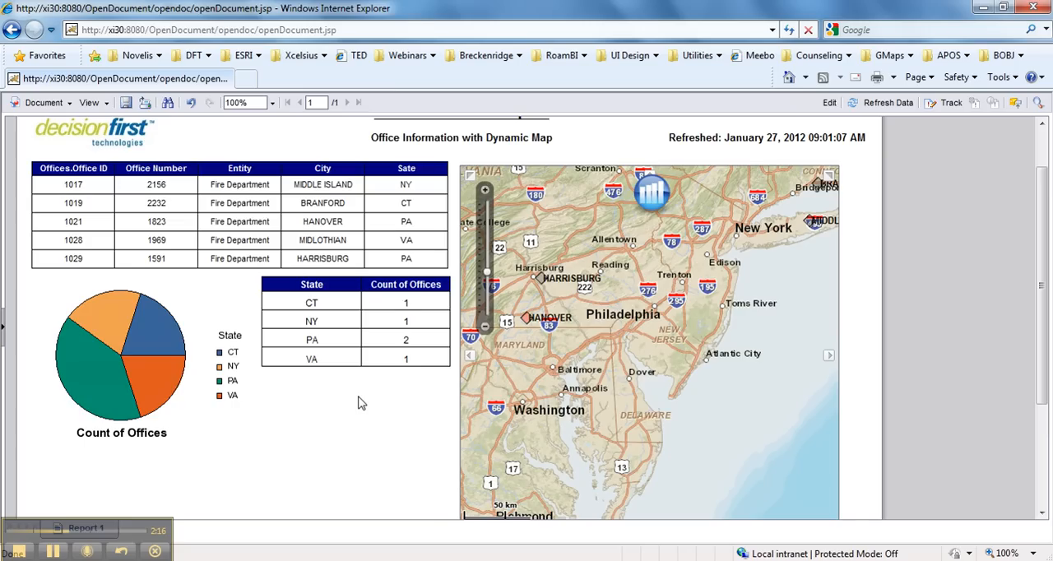
scroll(358, 403, down, 3)
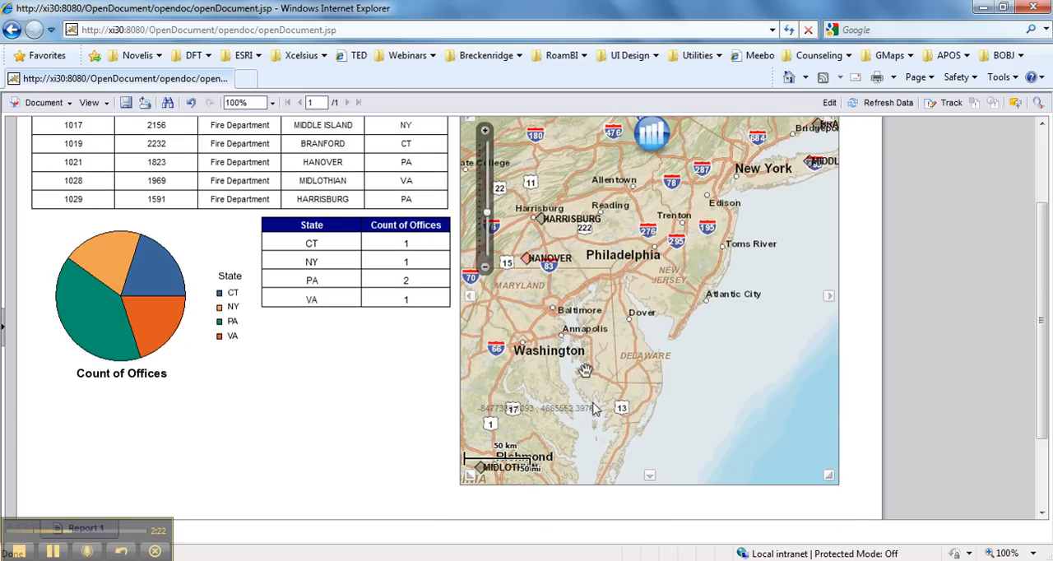
- Pan across Midlothian and Branford, zoom out, then zoom to street level on the Middle Island office
mouse_move(547, 344)
mouse_down()
mouse_move(654, 273)
mouse_move(675, 244)
mouse_up()
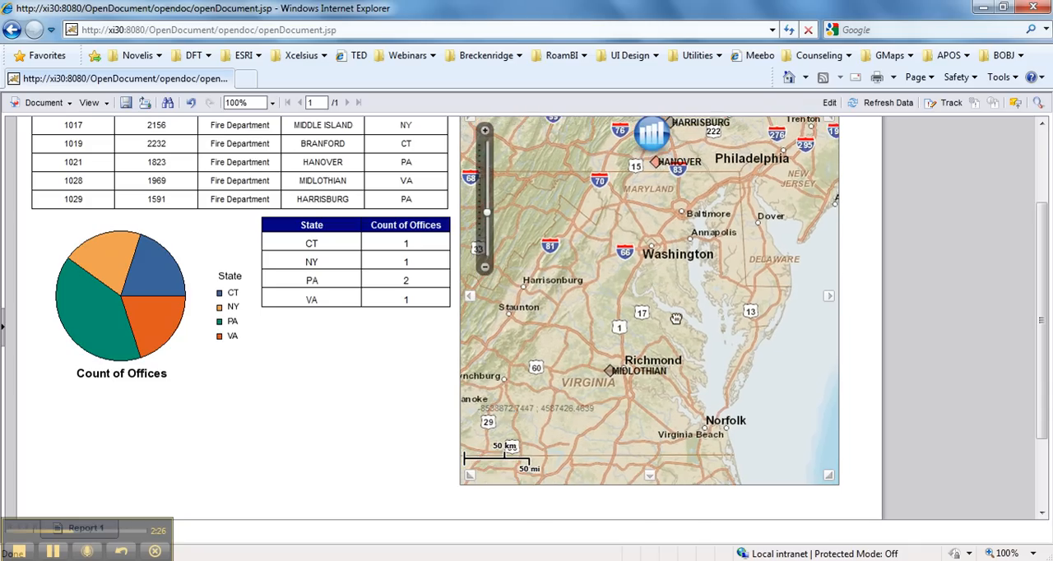
mouse_move(675, 319)
mouse_down()
mouse_move(665, 336)
mouse_move(576, 370)
mouse_up()
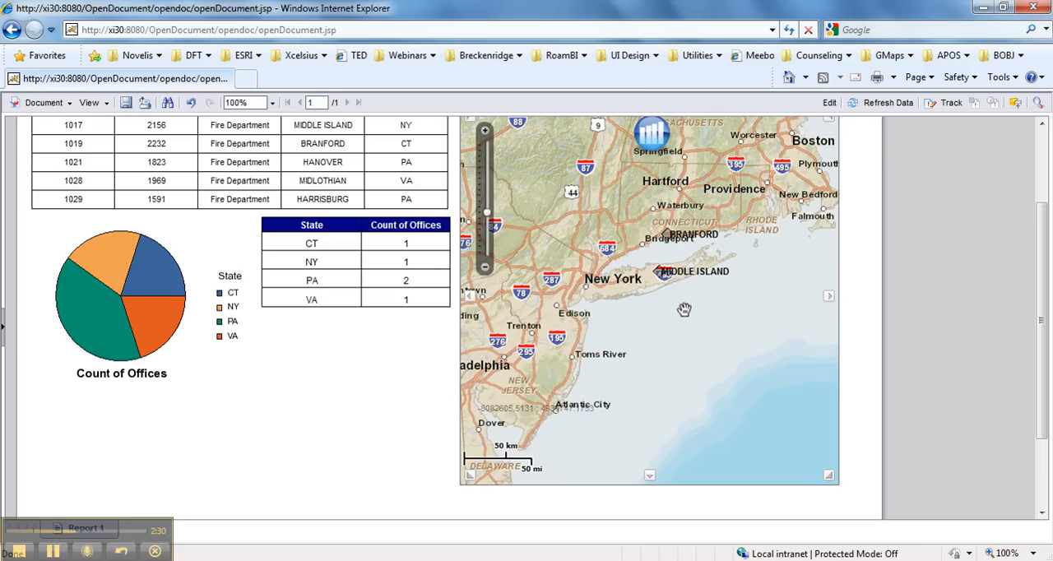
click(668, 237)
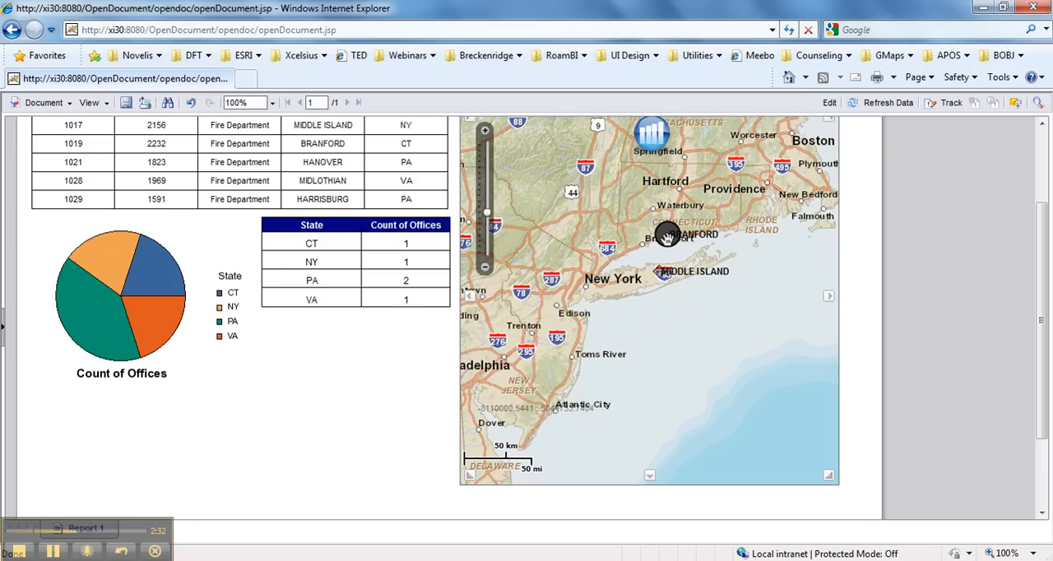
drag(620, 355, 722, 284)
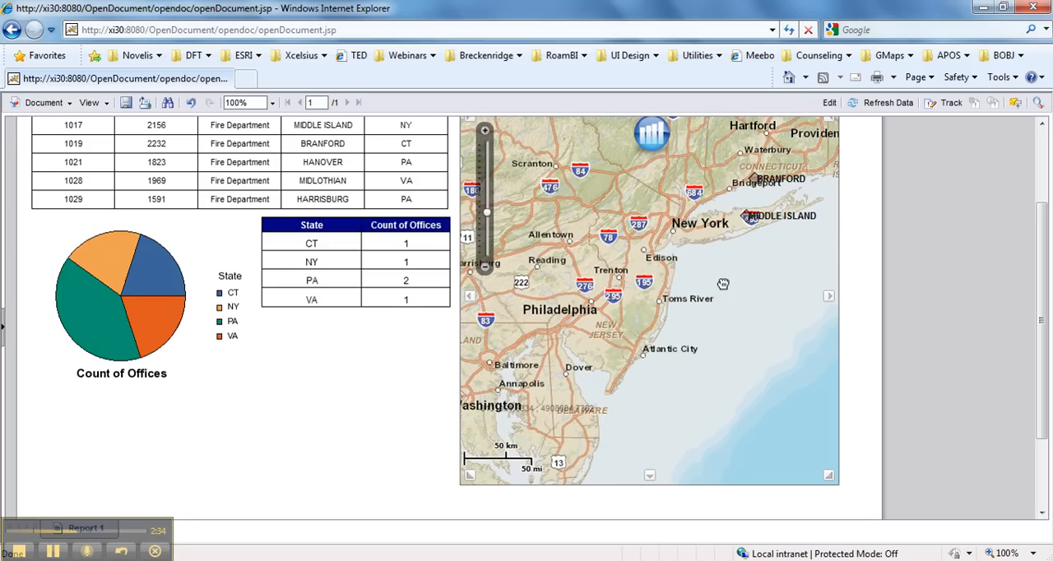
click(484, 268)
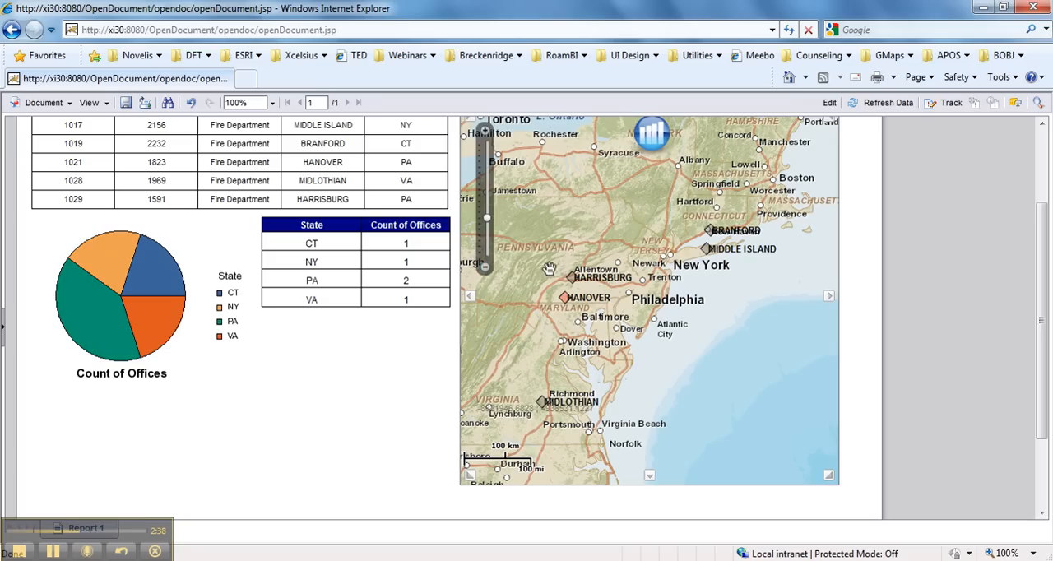
scroll(697, 235, up, 3)
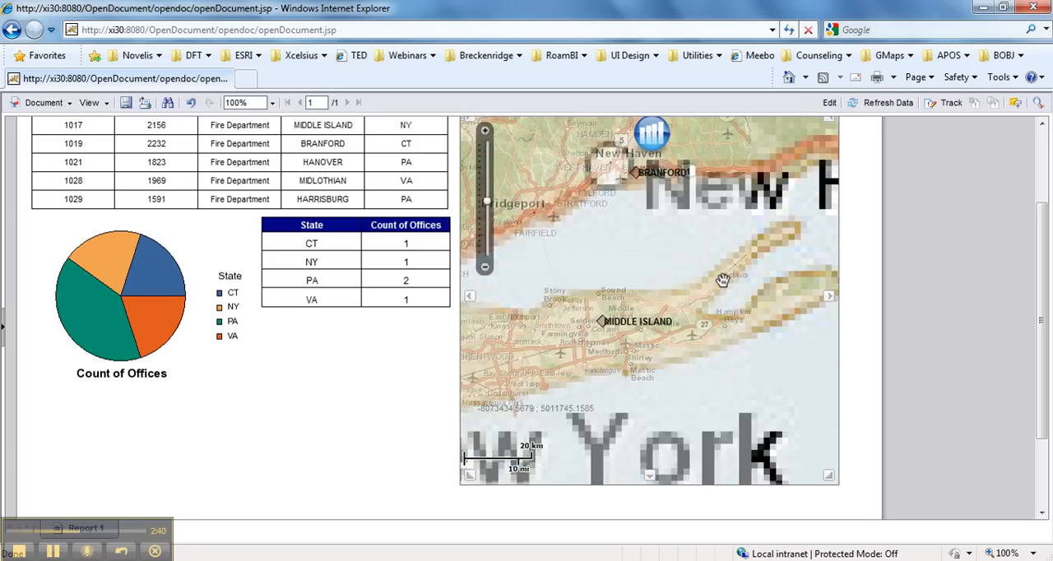
scroll(722, 280, up, 2)
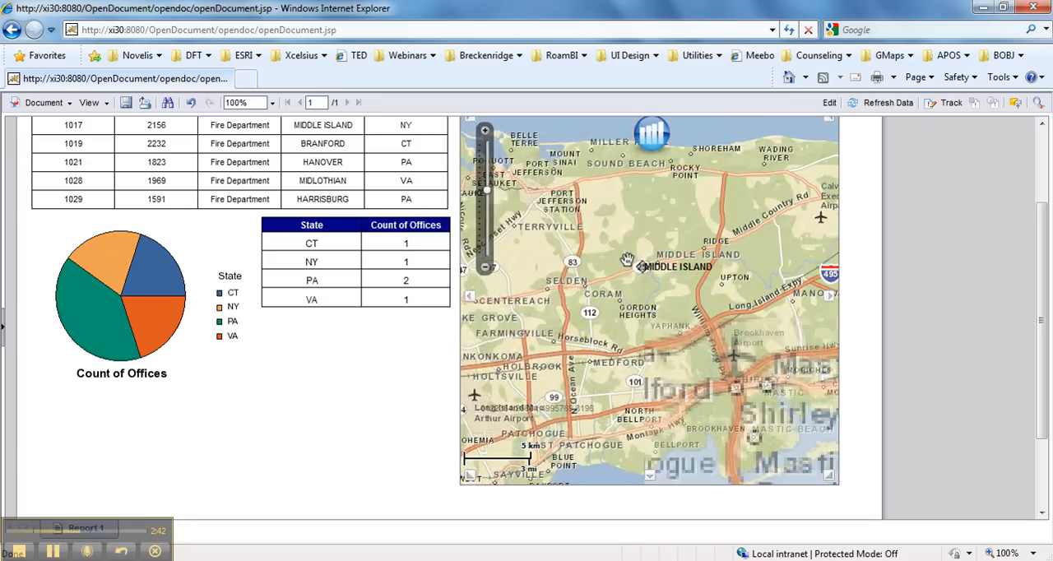
scroll(627, 261, up, 2)
scroll(627, 262, up, 2)
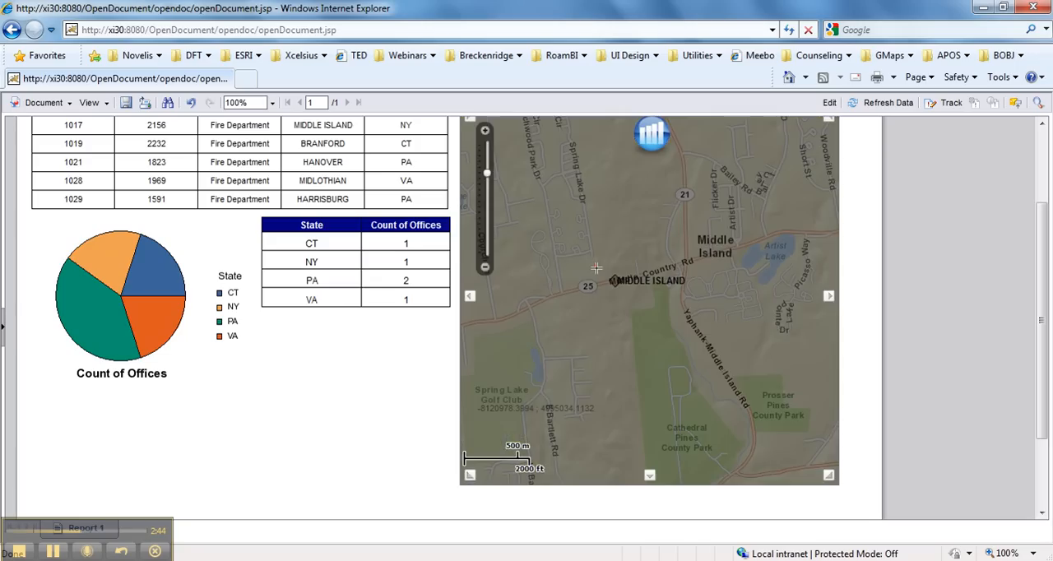
scroll(596, 268, up, 3)
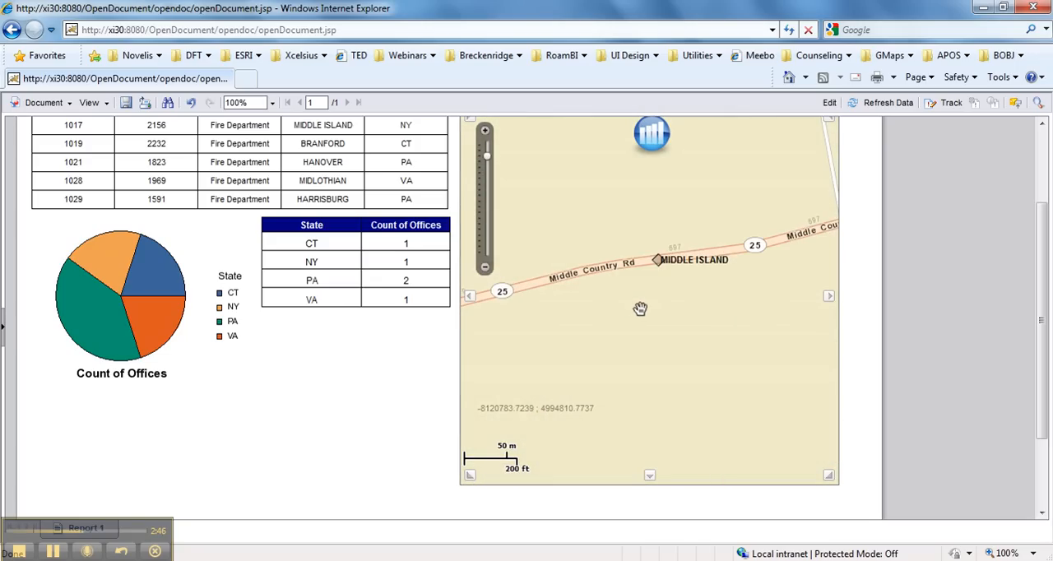
drag(640, 309, 628, 351)
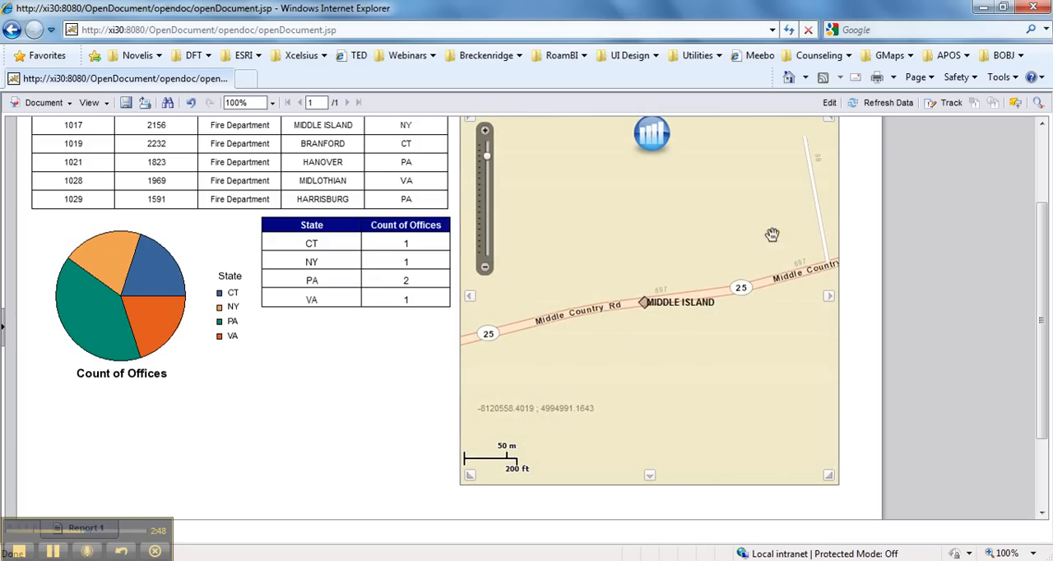